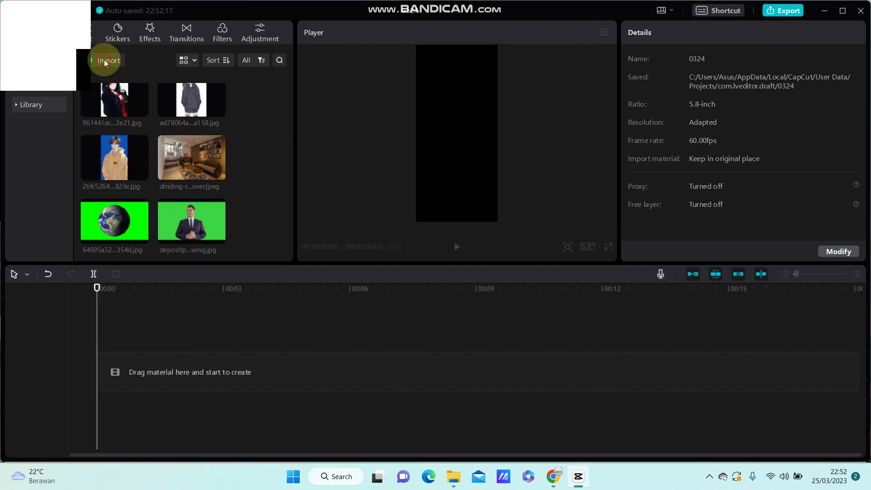
# Import the WhatsApp Video 2023-01-14 file from Downloads into the project media
pyautogui.click(104, 61)
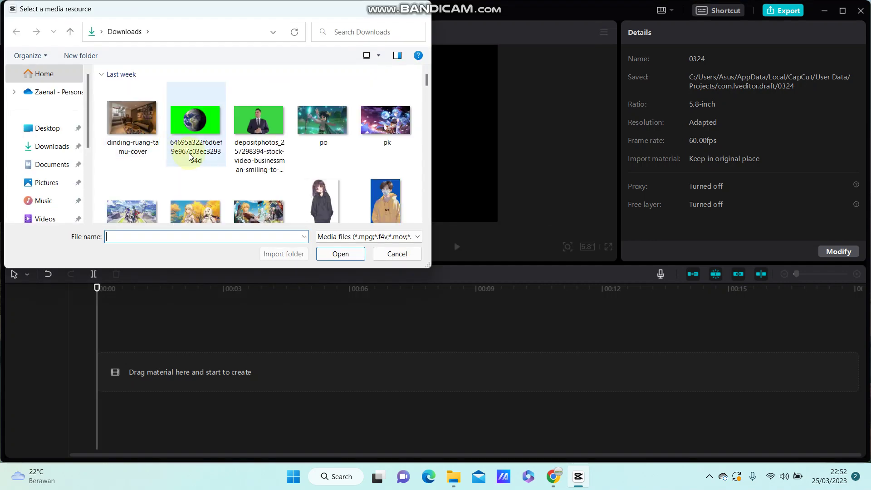
pyautogui.scroll(-5, 189, 153)
pyautogui.scroll(-3, 188, 153)
pyautogui.scroll(-5, 189, 153)
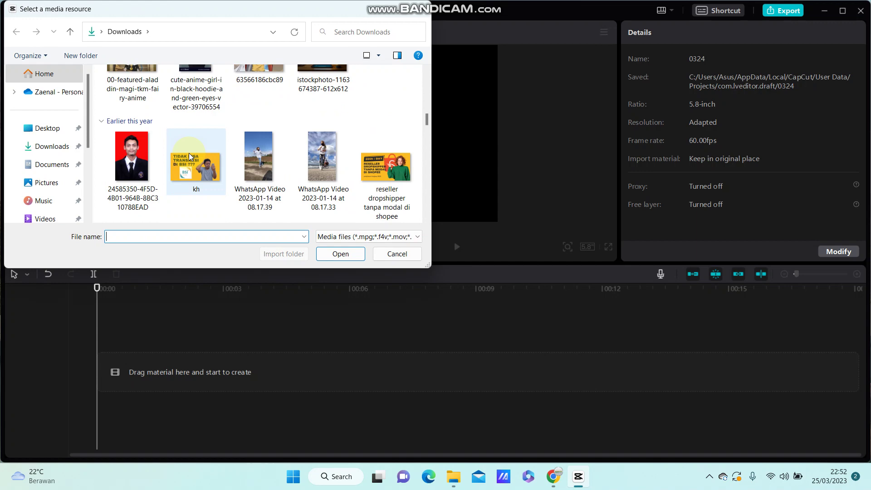
pyautogui.scroll(-3, 189, 153)
pyautogui.scroll(1, 189, 153)
pyautogui.click(266, 102)
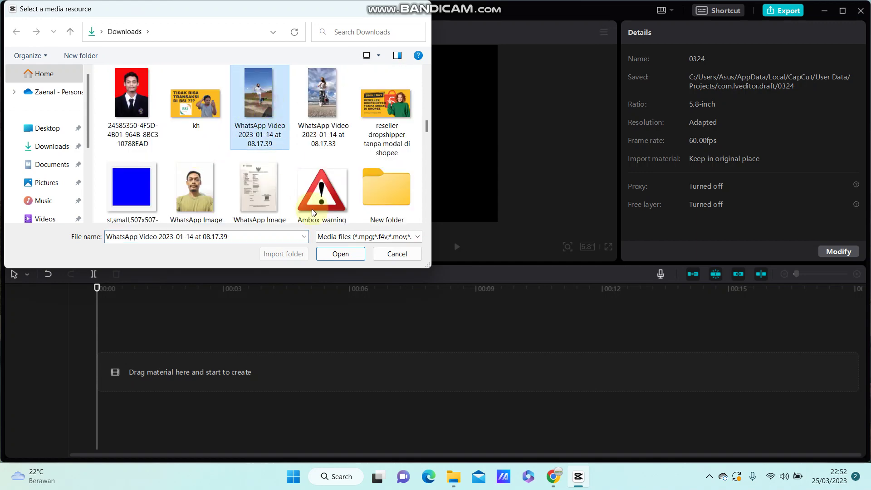
# Confirm the import so the WhatsApp video lands on the timeline as the clip
pyautogui.click(345, 254)
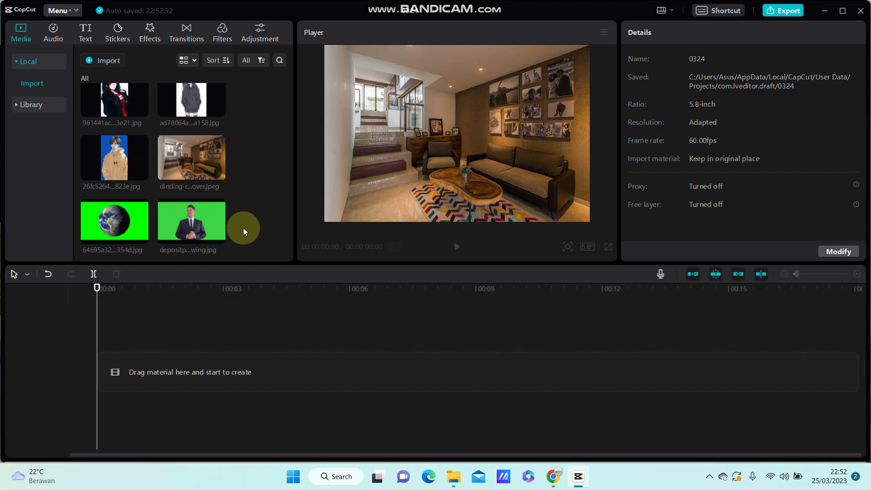
pyautogui.scroll(2, 141, 221)
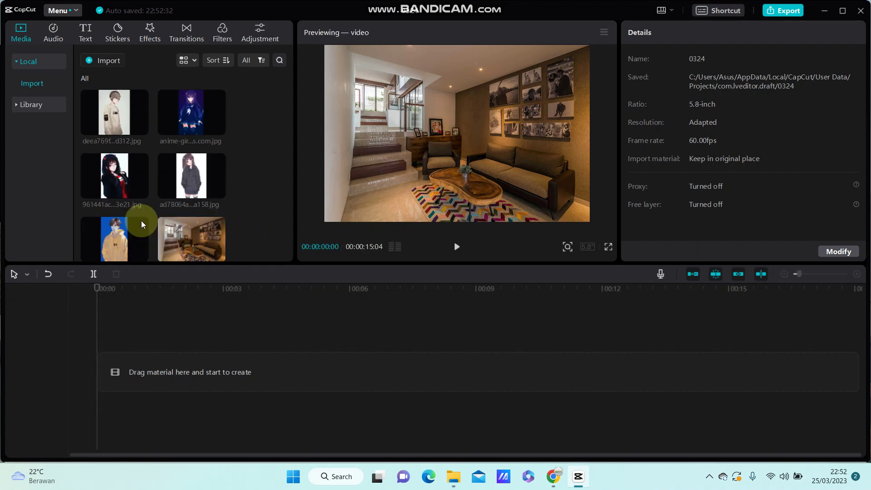
pyautogui.scroll(-3, 141, 221)
pyautogui.moveTo(129, 224); pyautogui.dragTo(109, 373)
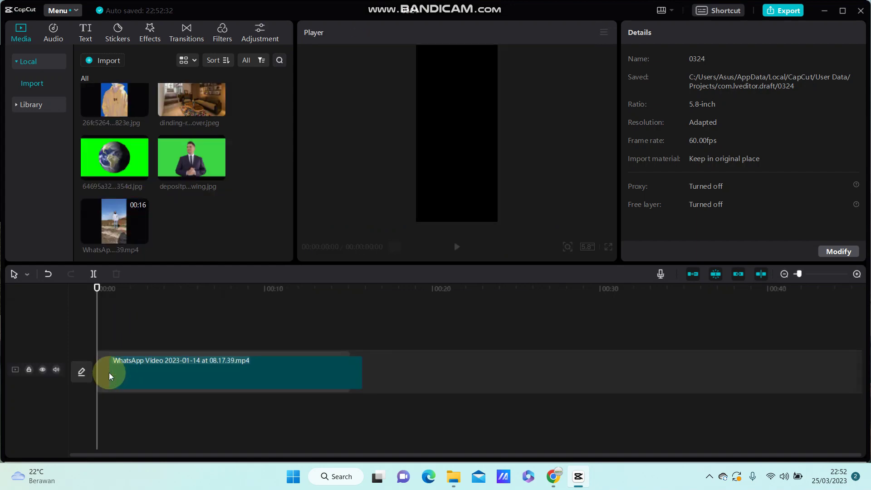
# Switch the project's aspect ratio to Original to match the vertical clip
pyautogui.click(584, 248)
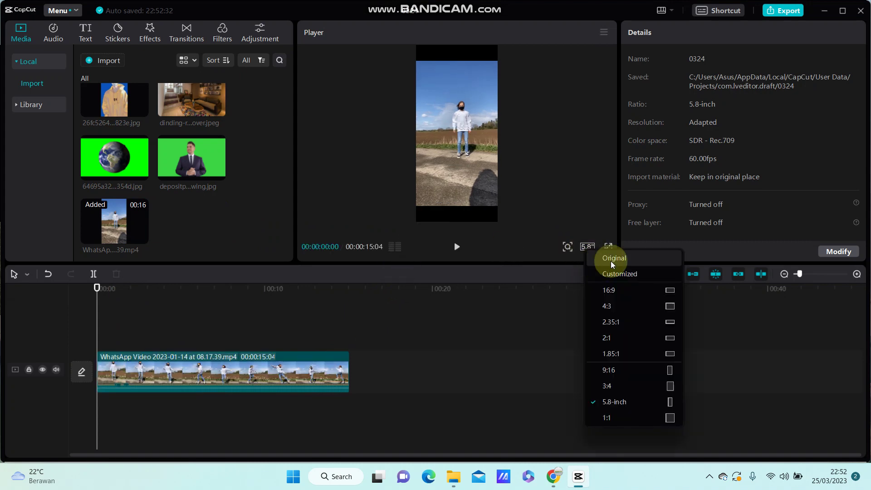
pyautogui.click(612, 262)
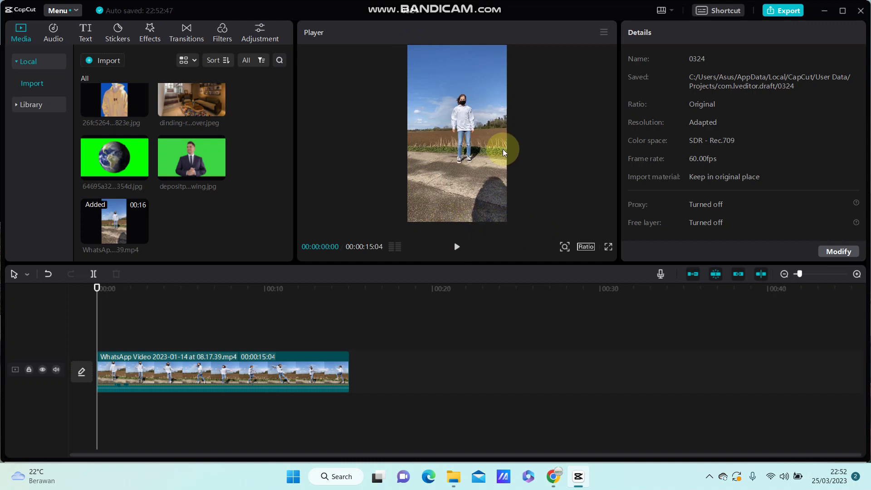
# Select the timeline clip to show its Video > Basic position and size settings
pyautogui.click(414, 46)
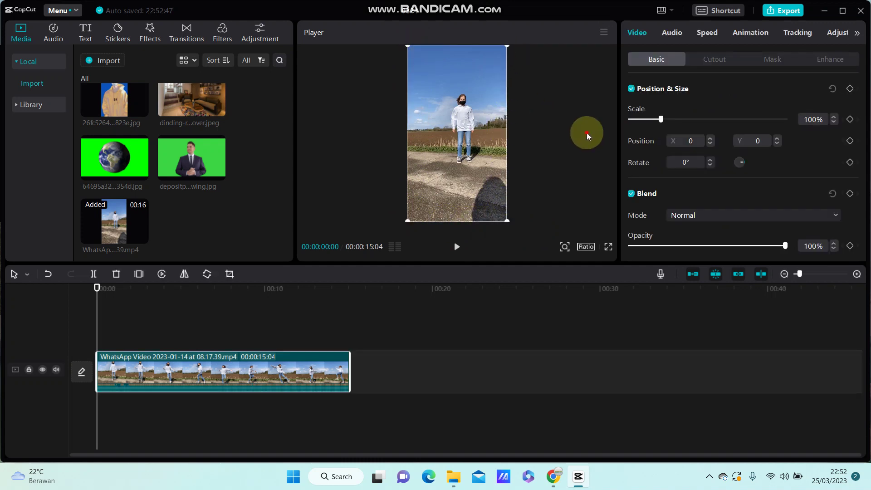
pyautogui.click(570, 134)
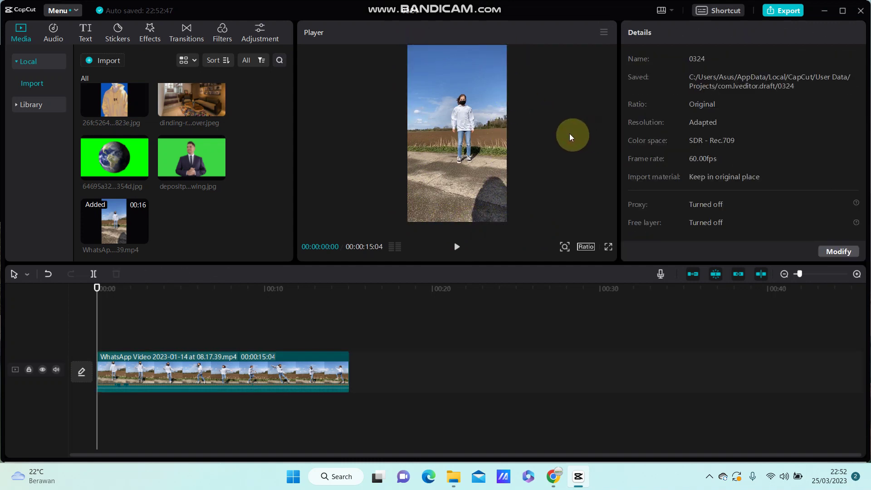
pyautogui.click(318, 376)
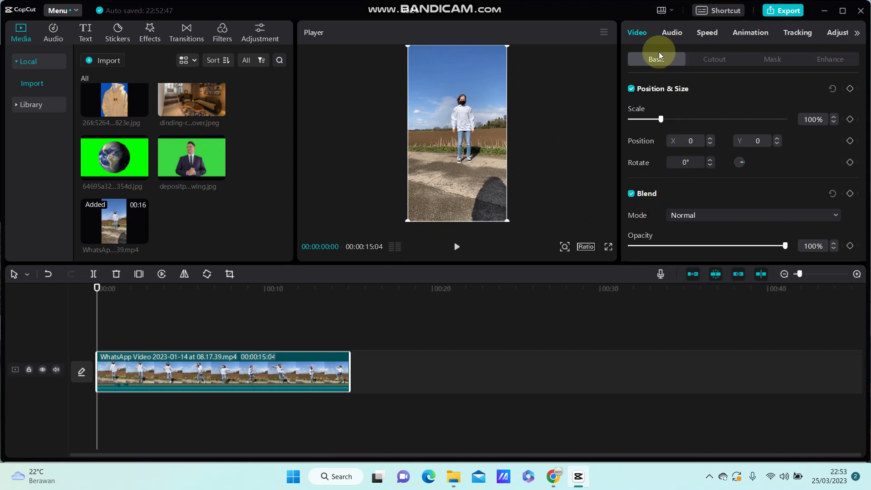
pyautogui.scroll(-3, 706, 182)
pyautogui.scroll(-2, 706, 182)
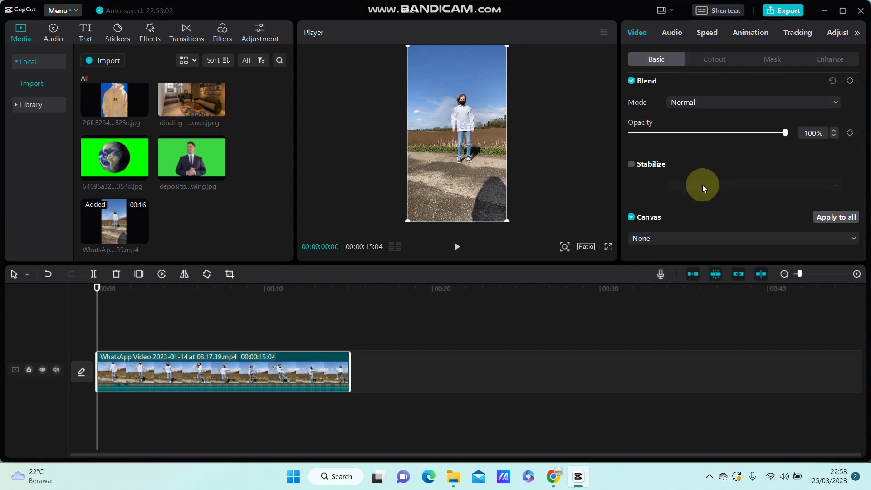
pyautogui.scroll(2, 699, 178)
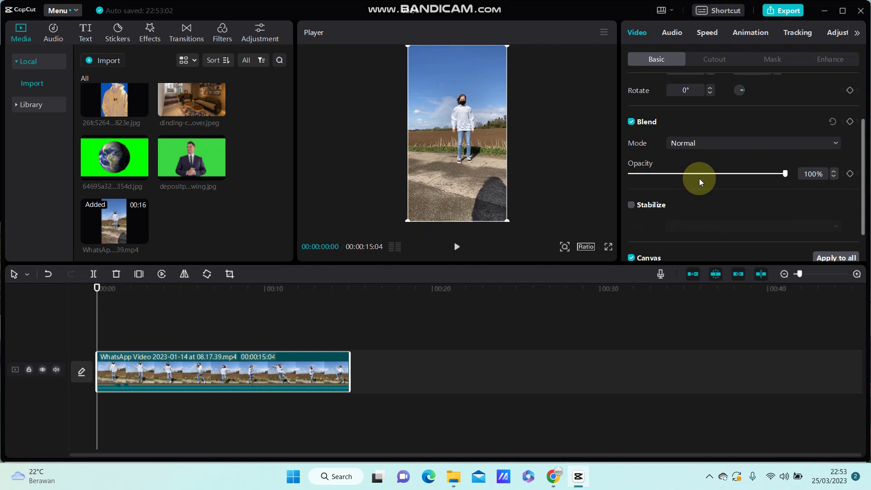
pyautogui.scroll(1, 699, 178)
pyautogui.scroll(1, 699, 179)
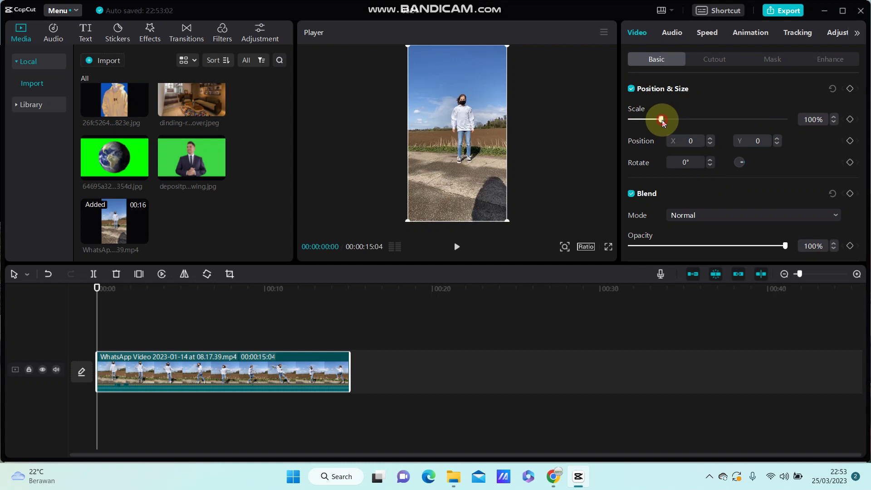
# Scale the clip down to 90% and check the result in the preview
pyautogui.doubleClick(810, 120)
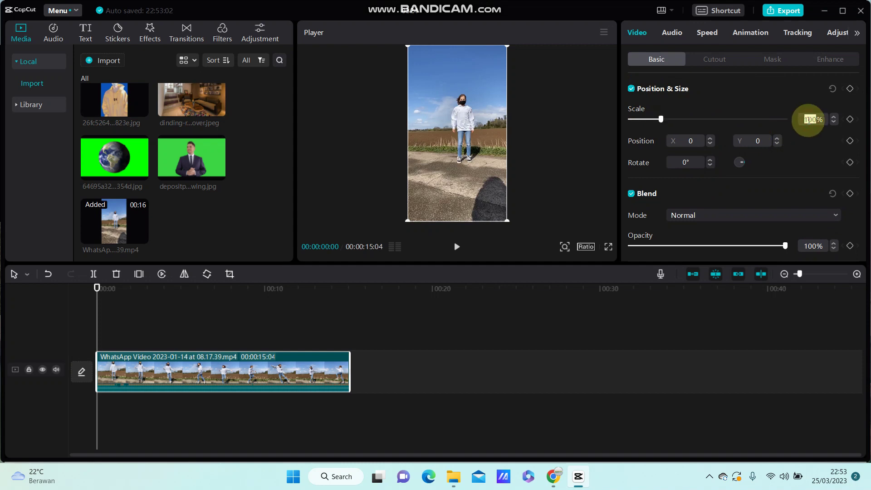
pyautogui.write('9')
pyautogui.write('0')
pyautogui.press('Return')
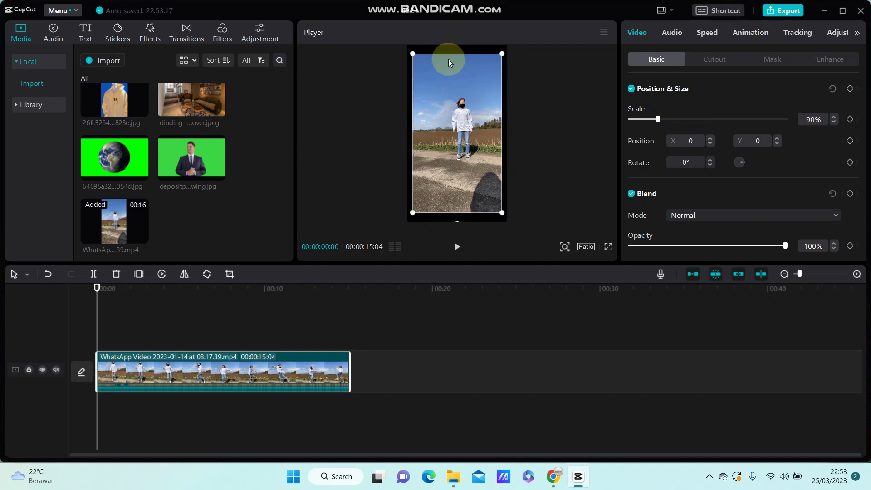
pyautogui.click(434, 49)
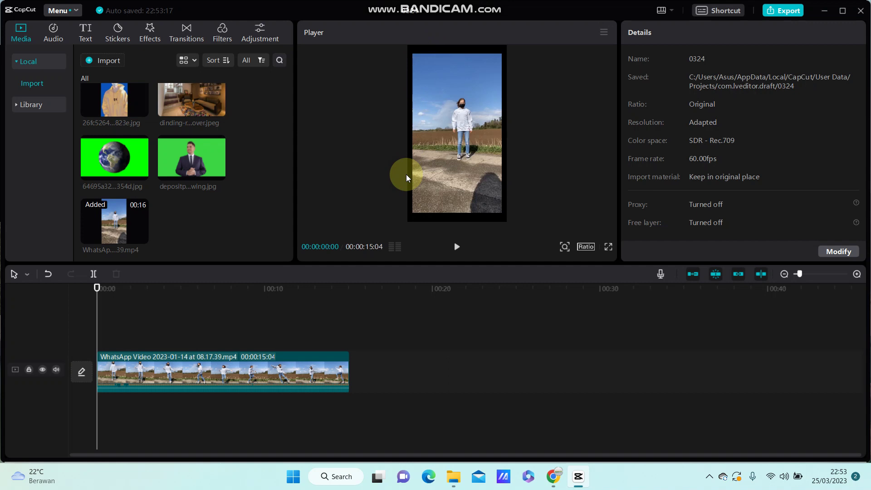
pyautogui.click(428, 78)
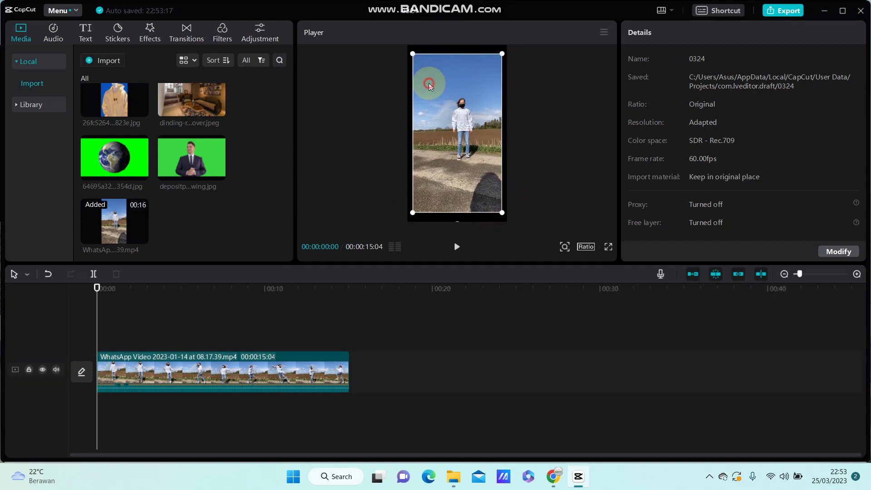
pyautogui.click(443, 47)
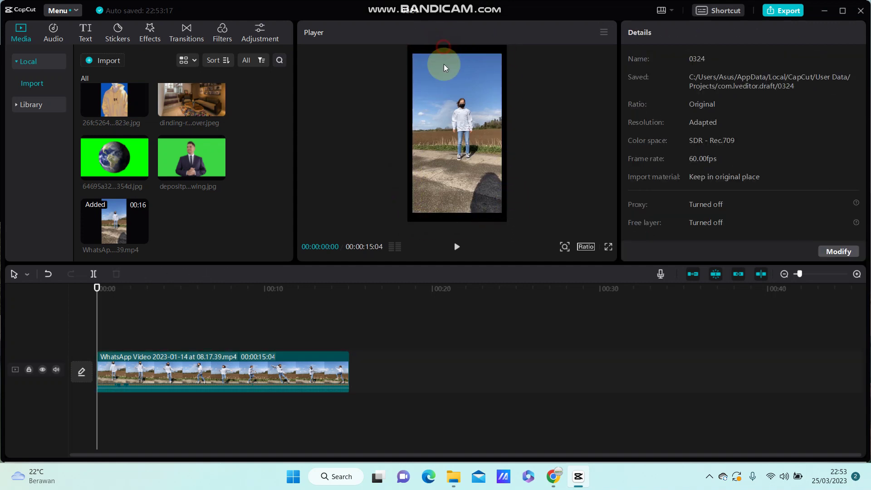
pyautogui.click(443, 64)
pyautogui.click(544, 125)
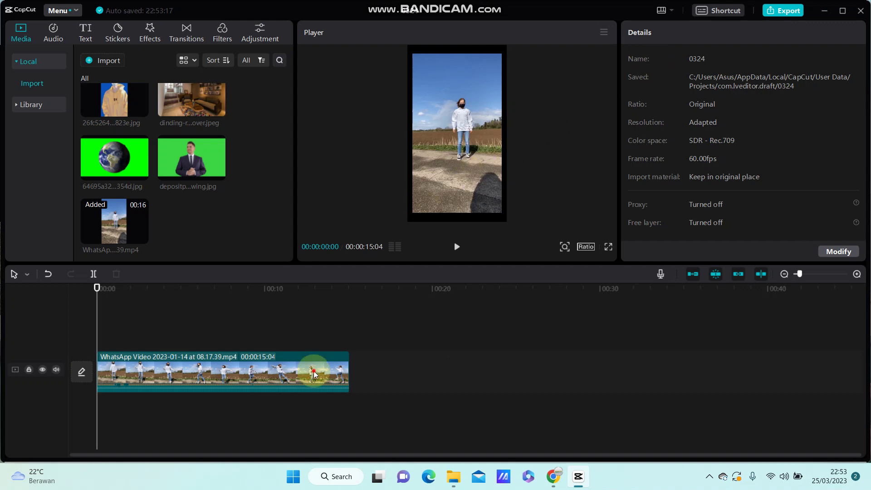
# Reselect the clip and set its canvas background to a solid Color fill
pyautogui.hotkey('ctrl', 'a')
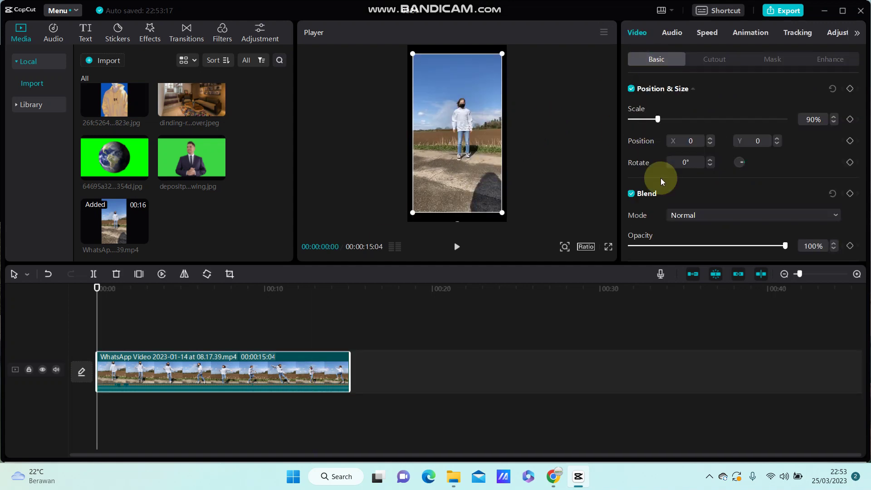
pyautogui.scroll(-3, 667, 204)
pyautogui.click(672, 241)
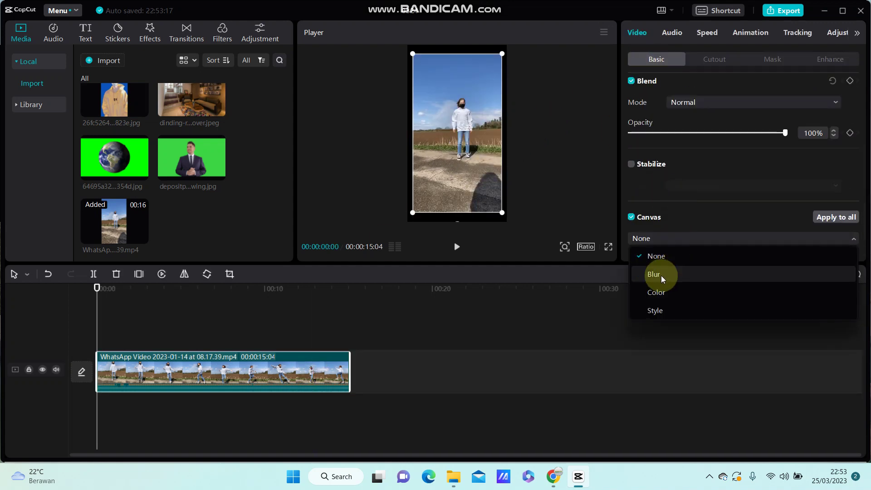
pyautogui.click(656, 292)
pyautogui.scroll(-3, 713, 233)
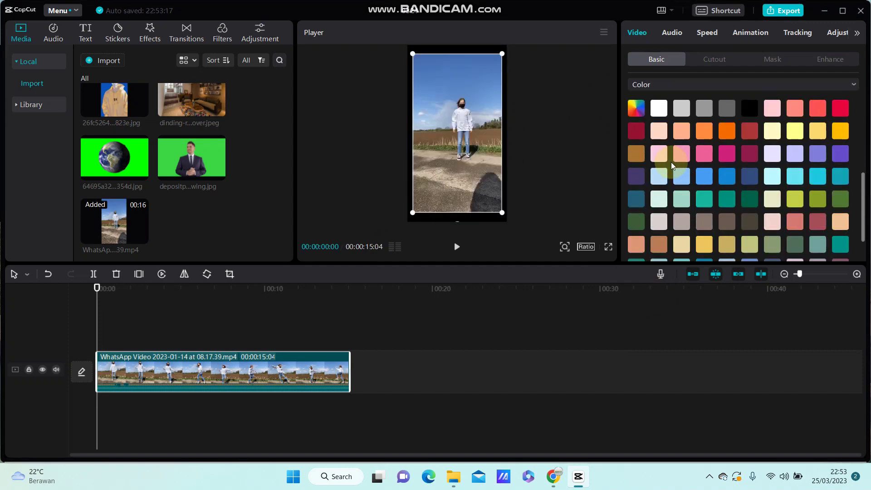
pyautogui.scroll(-1, 680, 144)
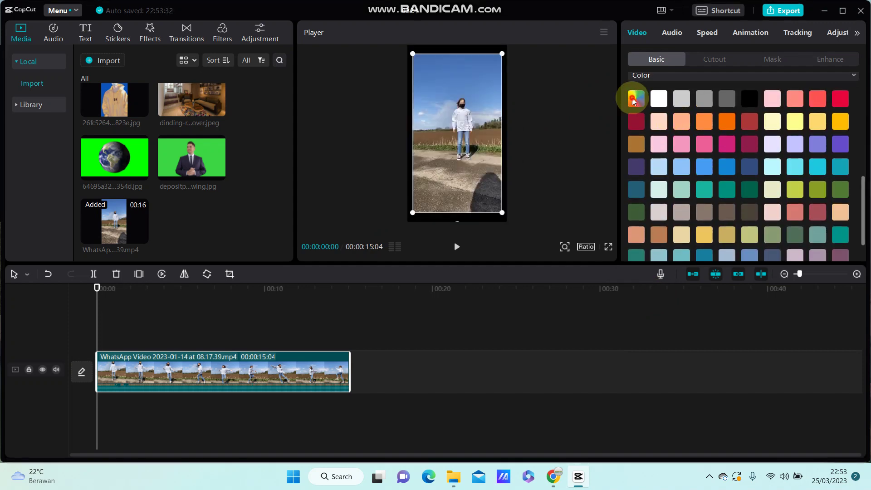
# Pick a custom canvas colour, trying purple and teal before settling on a pale greyish pink
pyautogui.click(632, 97)
pyautogui.moveTo(595, 200); pyautogui.dragTo(694, 201)
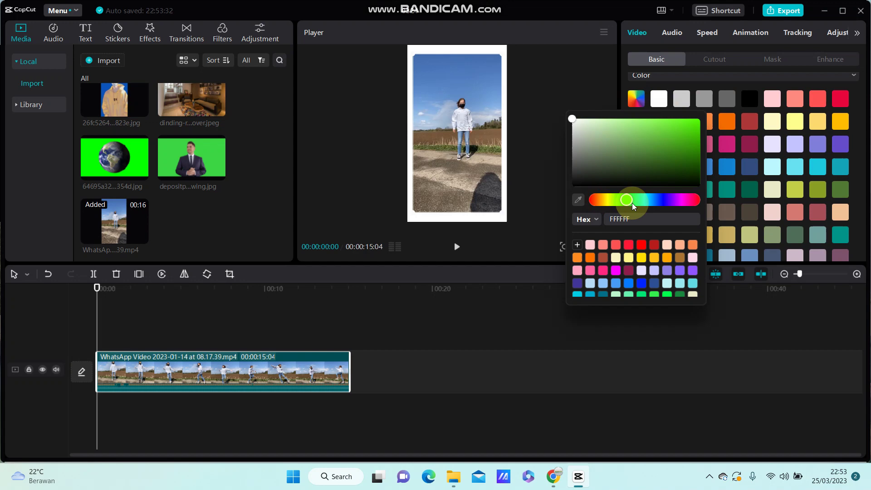
pyautogui.click(684, 145)
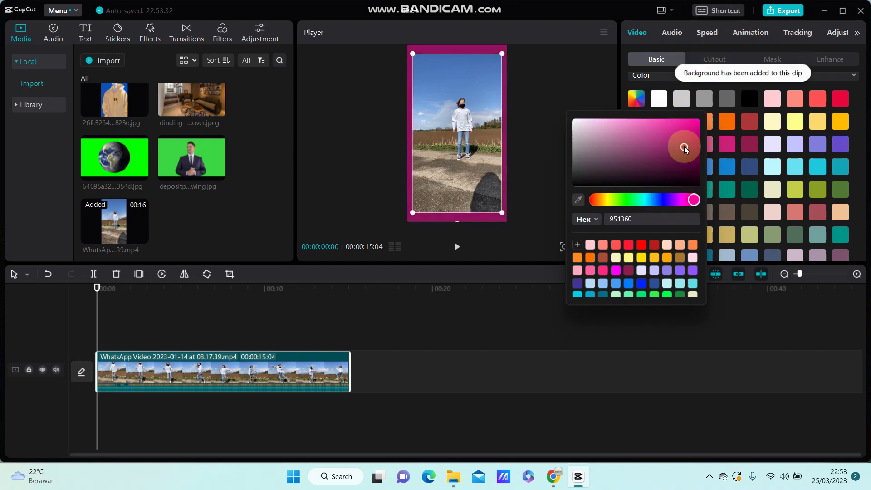
pyautogui.moveTo(685, 146); pyautogui.dragTo(634, 156)
pyautogui.moveTo(694, 199)
pyautogui.mouseDown()
pyautogui.moveTo(596, 199)
pyautogui.moveTo(575, 121)
pyautogui.mouseUp()
pyautogui.click(608, 176)
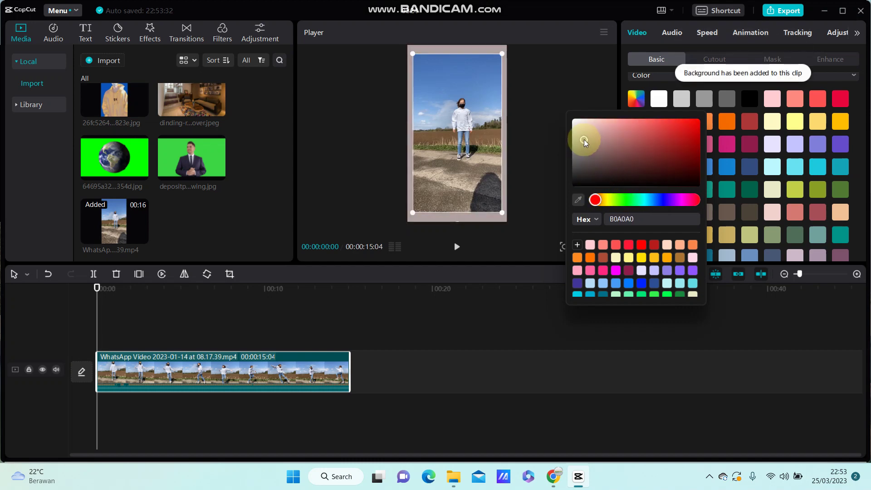